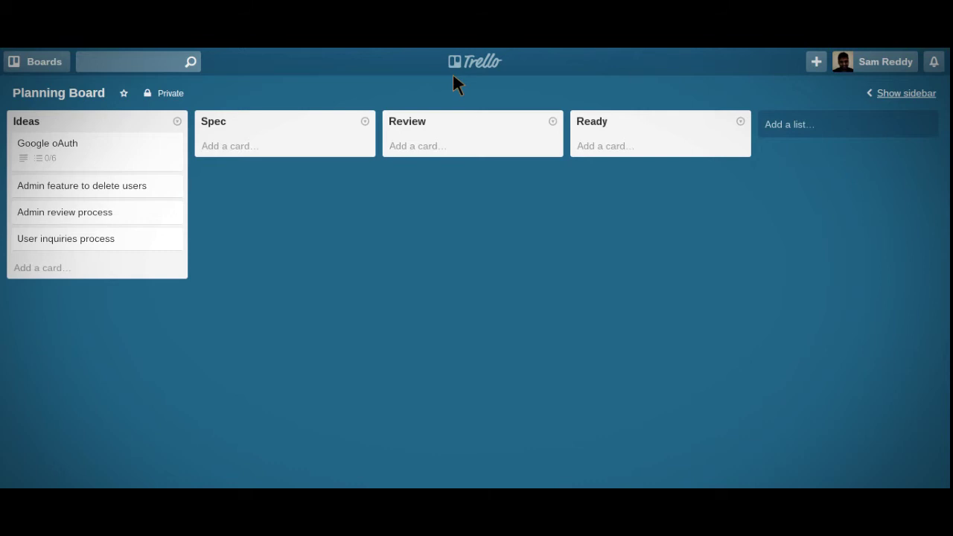
# On the Planning Board, move the Google oAuth card from Ideas to Spec and view its description and requirements.
pyautogui.click(51, 75)
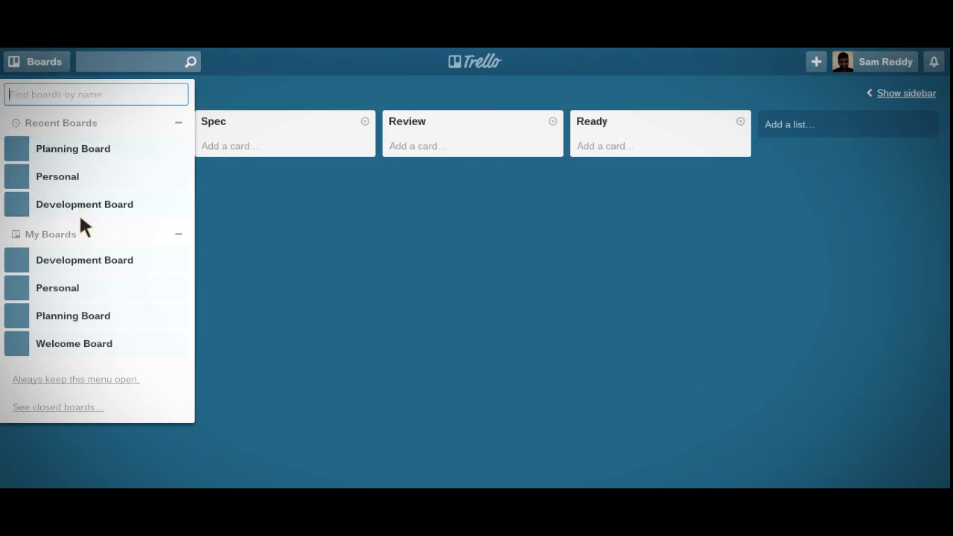
pyautogui.click(77, 153)
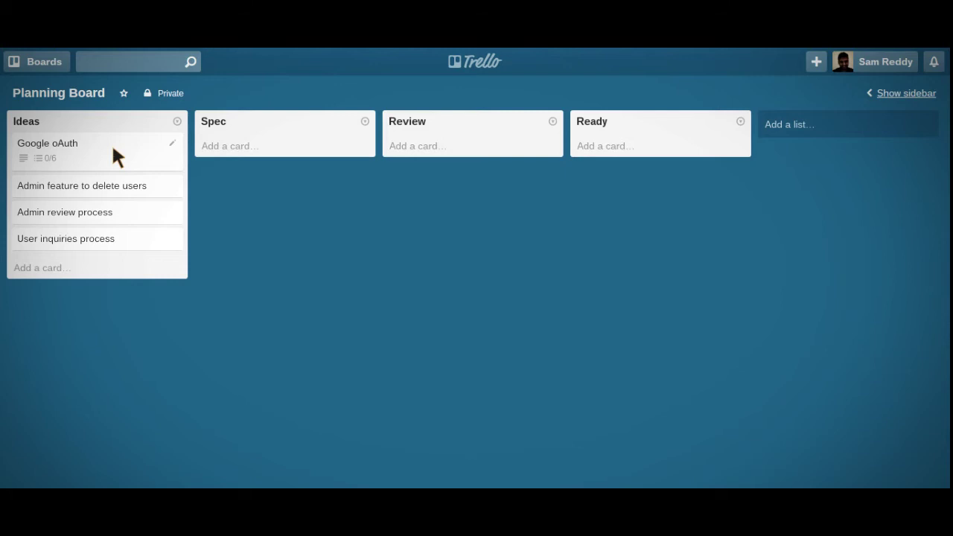
pyautogui.moveTo(113, 149); pyautogui.dragTo(285, 148)
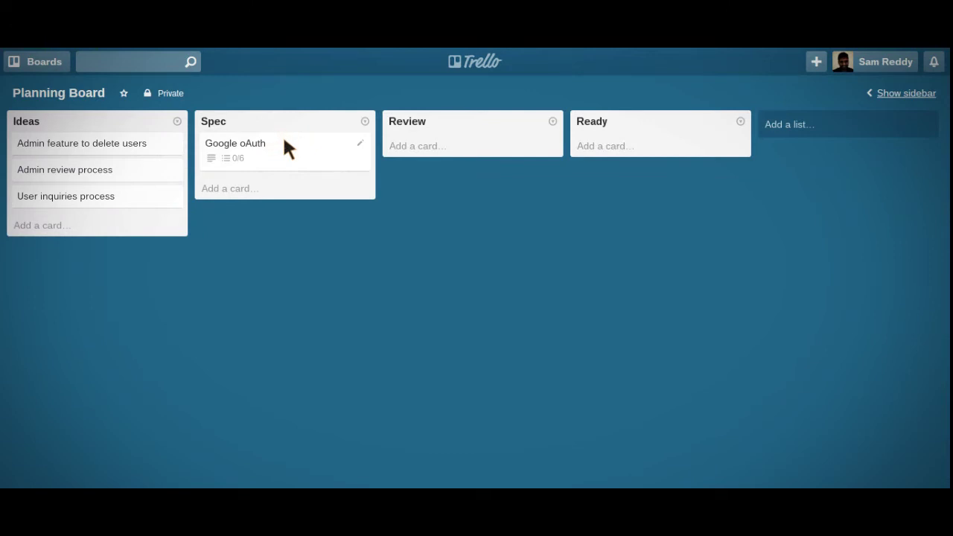
pyautogui.click(283, 141)
pyautogui.scroll(-1, 347, 176)
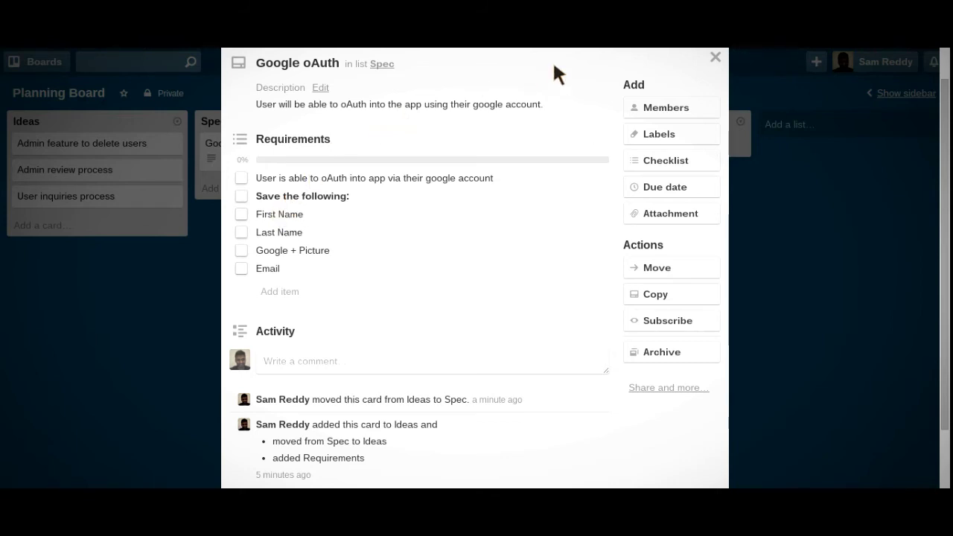
pyautogui.click(930, 376)
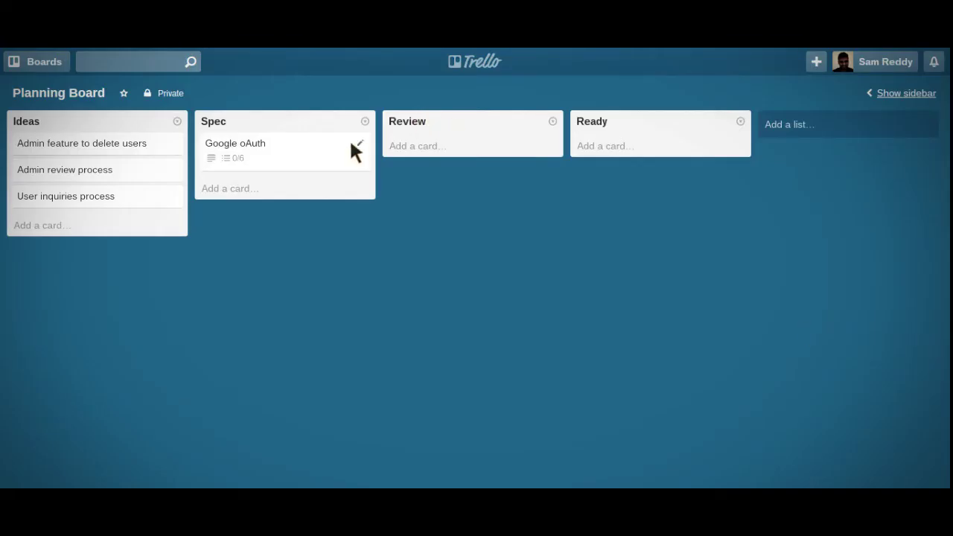
# Move the Google oAuth card to Review and on to Ready, and view its details.
pyautogui.moveTo(350, 148); pyautogui.dragTo(507, 142)
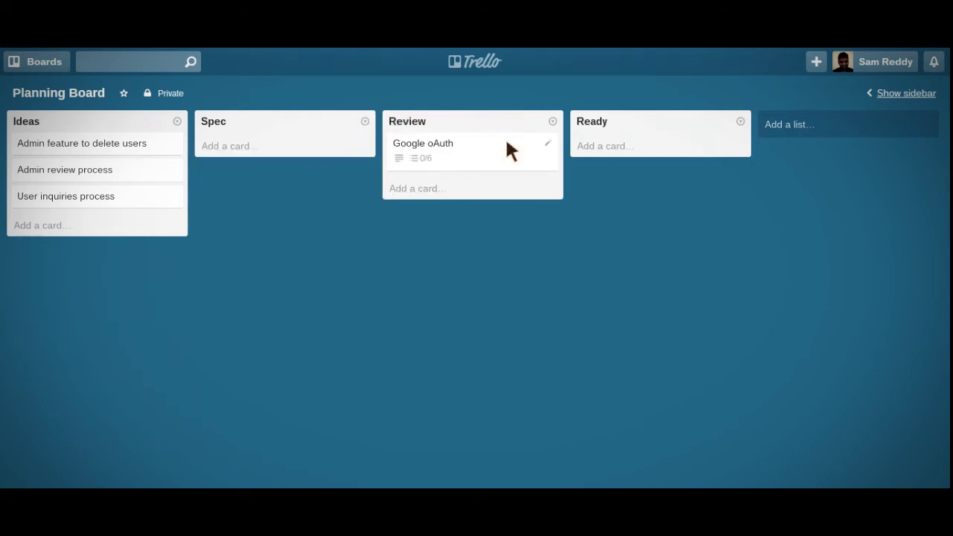
pyautogui.moveTo(506, 142); pyautogui.dragTo(700, 142)
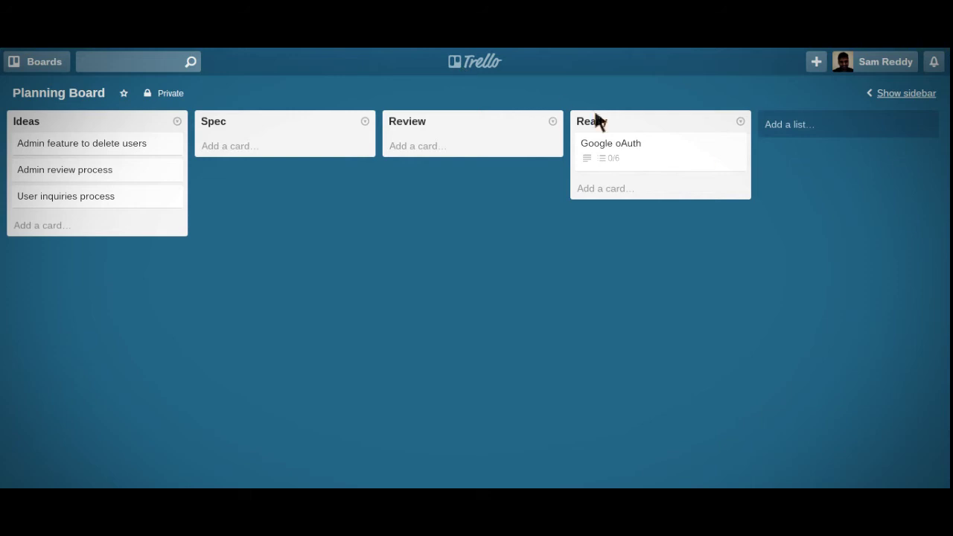
pyautogui.click(717, 148)
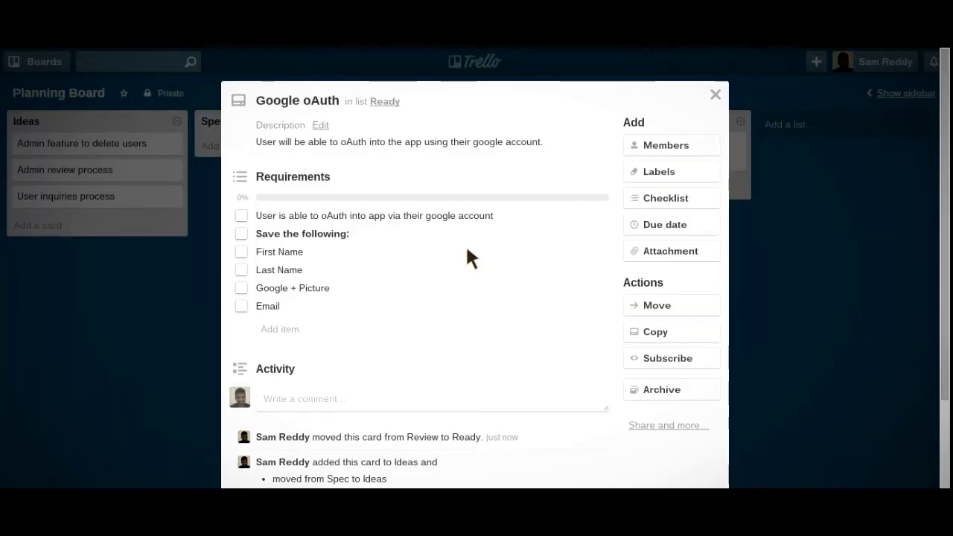
pyautogui.scroll(-1, 469, 253)
pyautogui.click(846, 394)
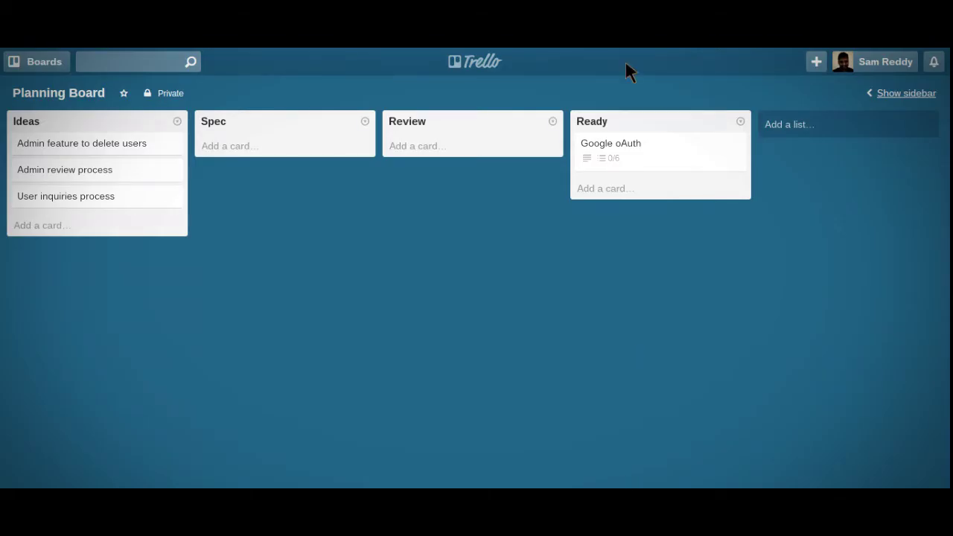
# Transfer the Google oAuth card to the 1st position of the Next Up list on the Development Board.
pyautogui.click(704, 157)
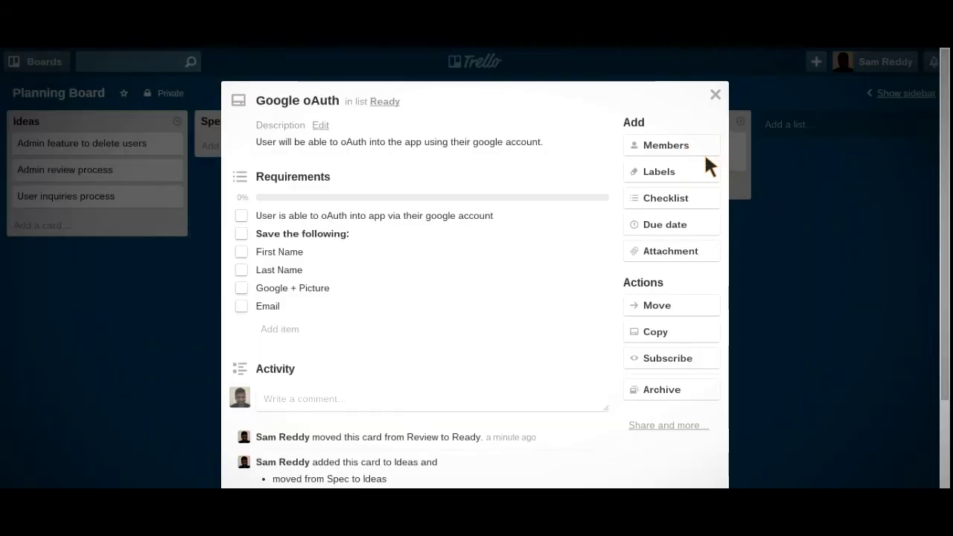
pyautogui.click(661, 308)
pyautogui.click(693, 365)
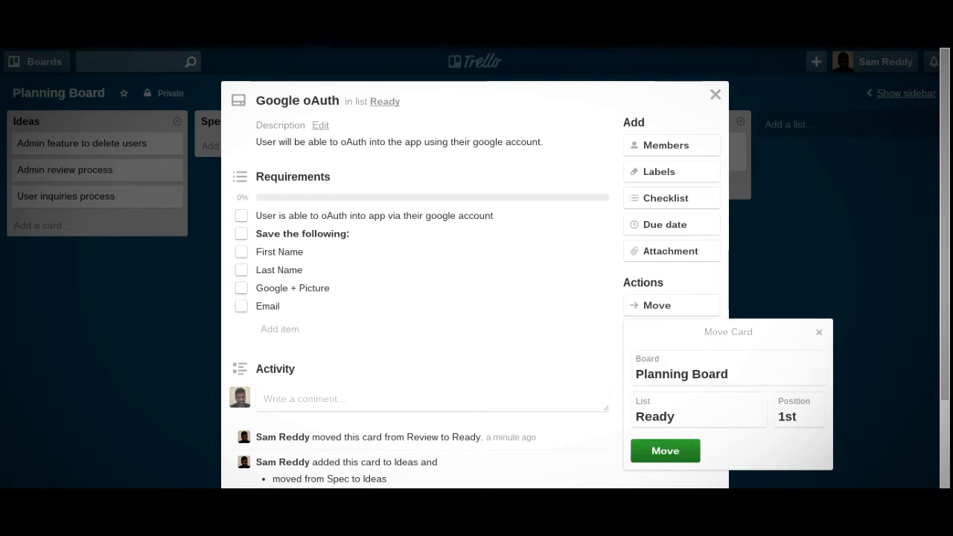
pyautogui.click(682, 399)
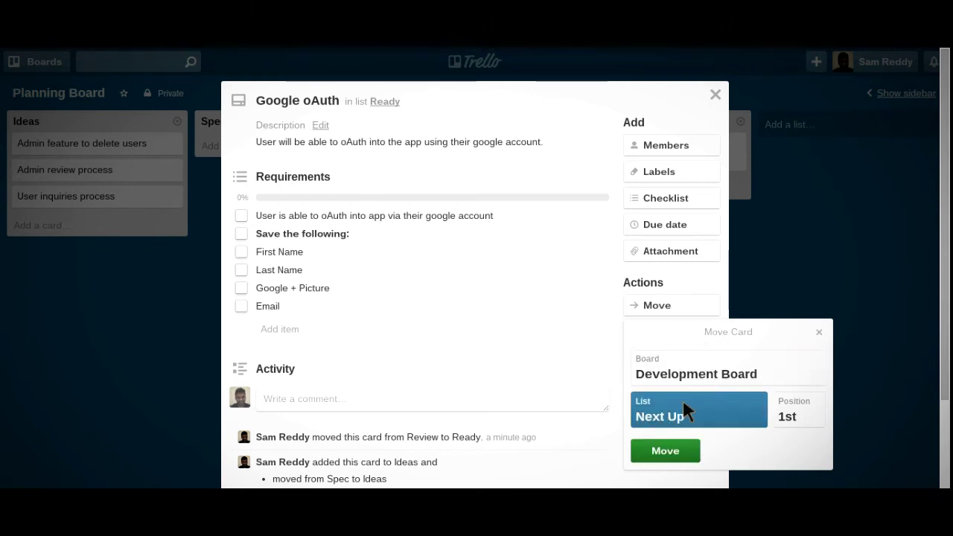
pyautogui.click(667, 450)
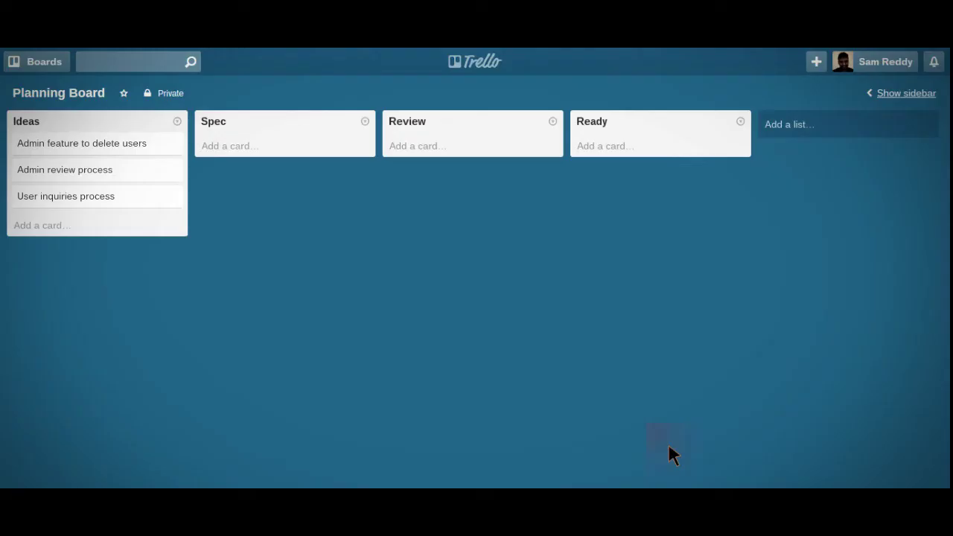
# Open the Development Board and move the Google oAuth card from Next Up to In Progress.
pyautogui.click(44, 62)
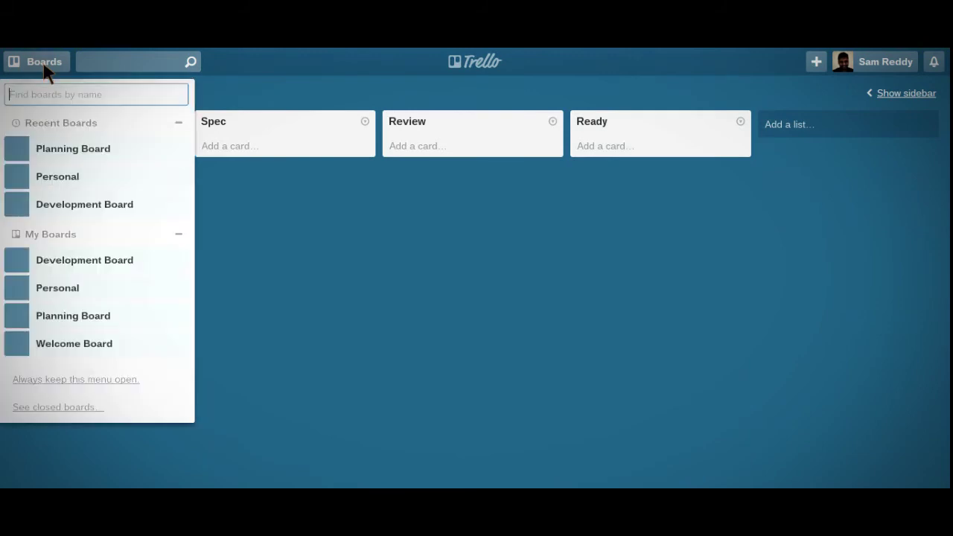
pyautogui.click(70, 205)
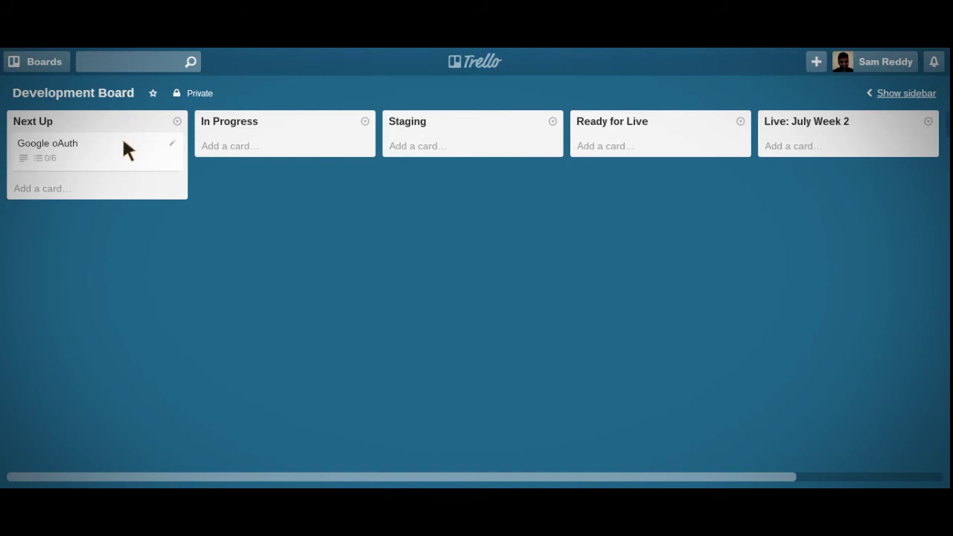
pyautogui.moveTo(124, 141); pyautogui.dragTo(254, 136)
# Assign the listed board member to the Google oAuth card and check the card's activity.
pyautogui.click(256, 144)
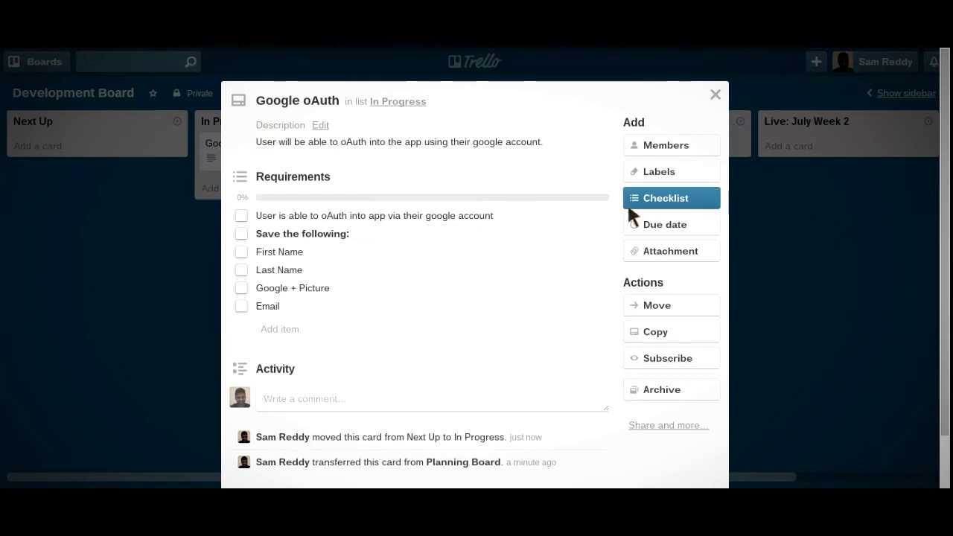
pyautogui.click(674, 146)
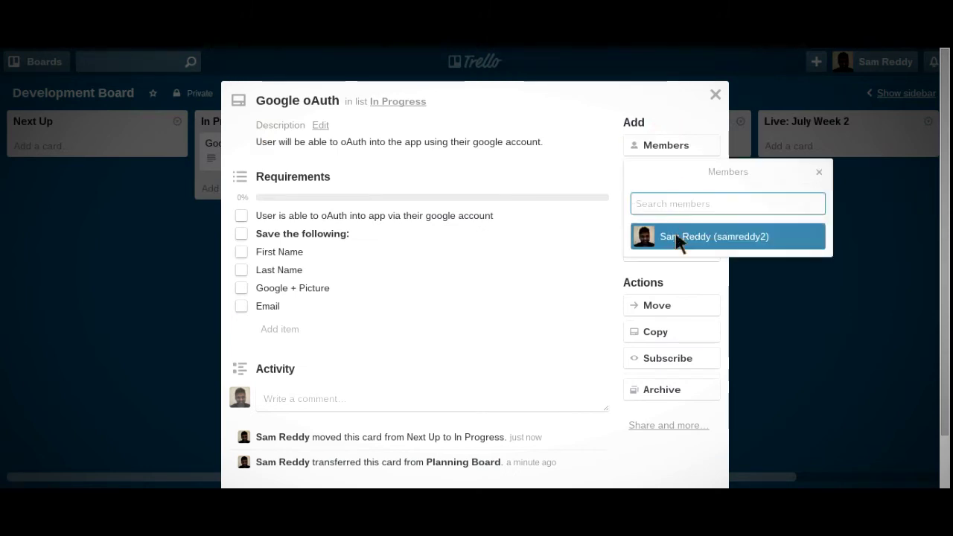
pyautogui.click(679, 237)
pyautogui.click(583, 145)
pyautogui.scroll(-3, 582, 149)
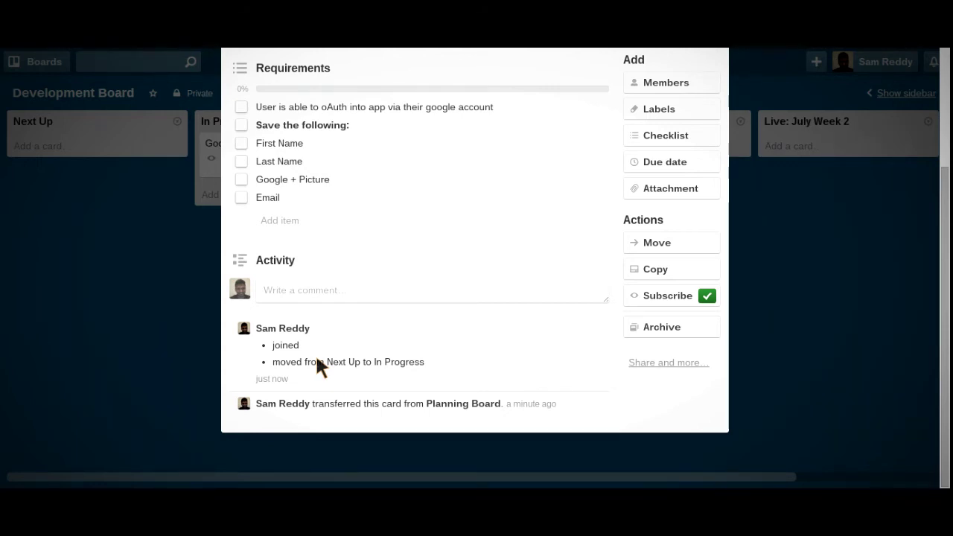
pyautogui.scroll(3, 315, 352)
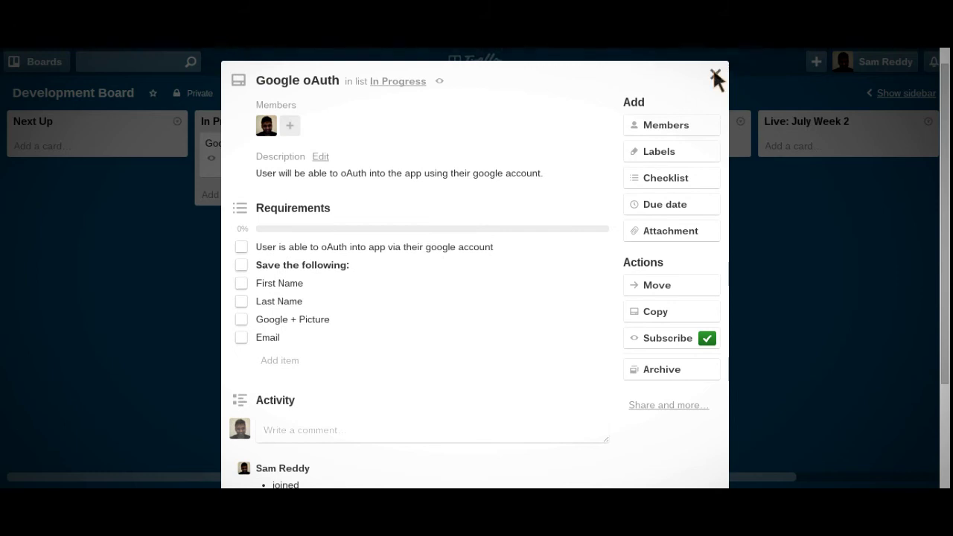
pyautogui.click(714, 76)
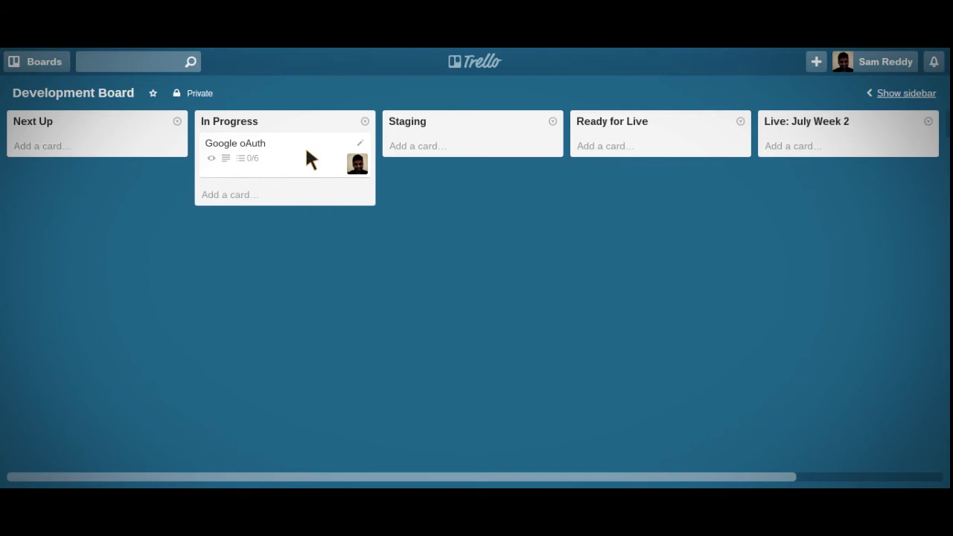
# Move the Google oAuth card to Staging and mark all six items of its Requirements checklist as complete.
pyautogui.moveTo(305, 149); pyautogui.dragTo(456, 152)
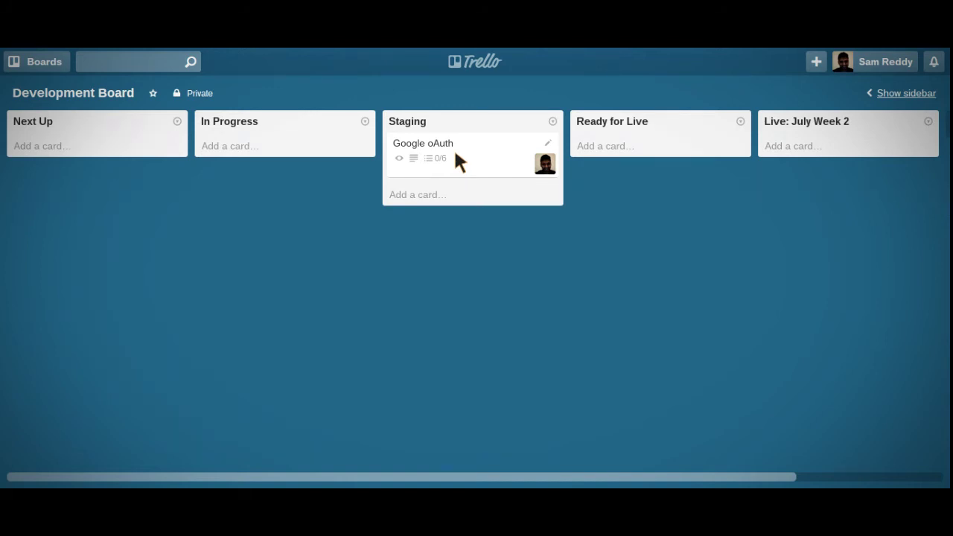
pyautogui.click(453, 147)
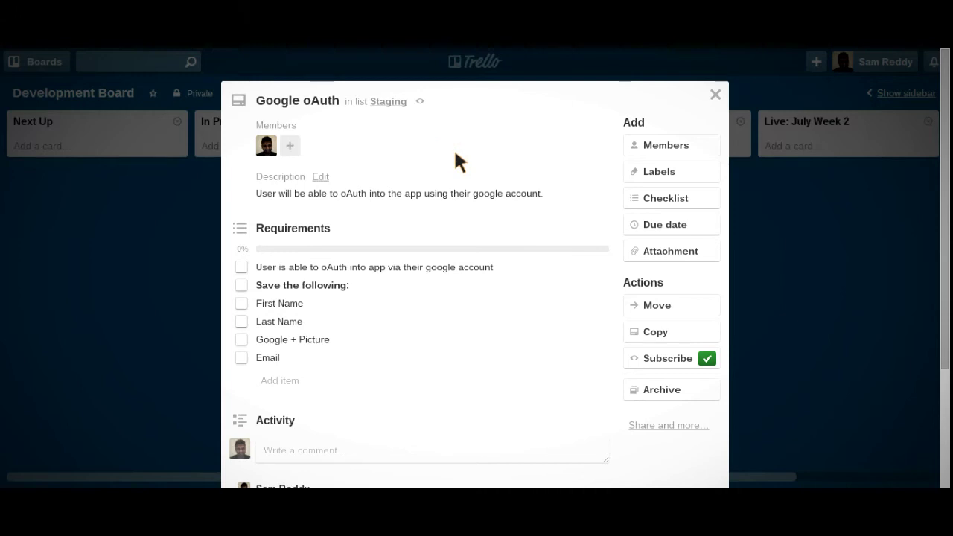
pyautogui.click(240, 267)
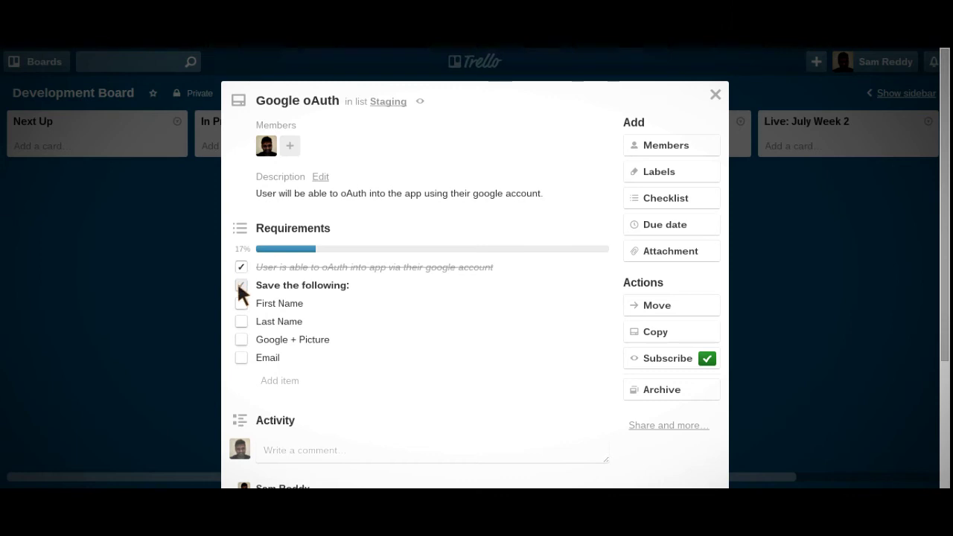
pyautogui.click(240, 285)
pyautogui.click(240, 303)
pyautogui.click(240, 321)
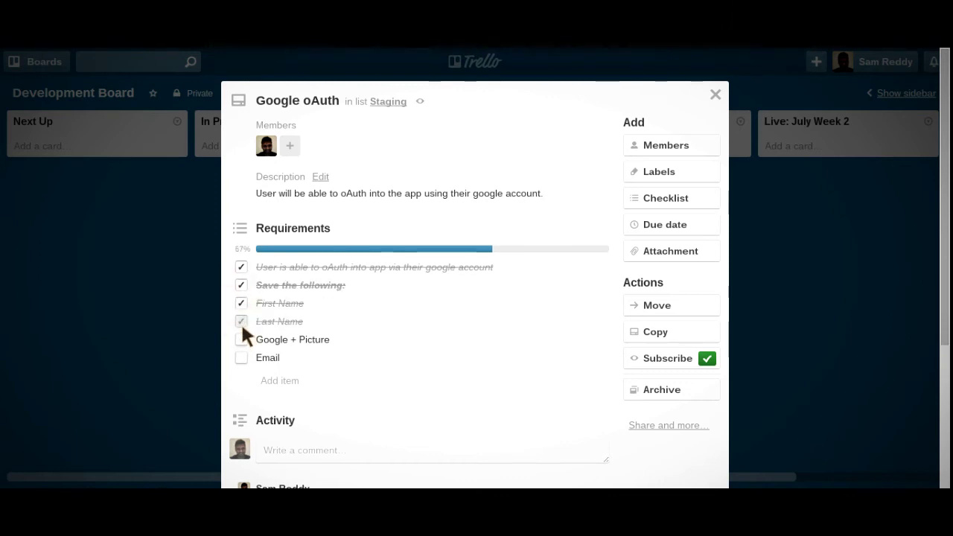
pyautogui.click(240, 340)
pyautogui.click(240, 357)
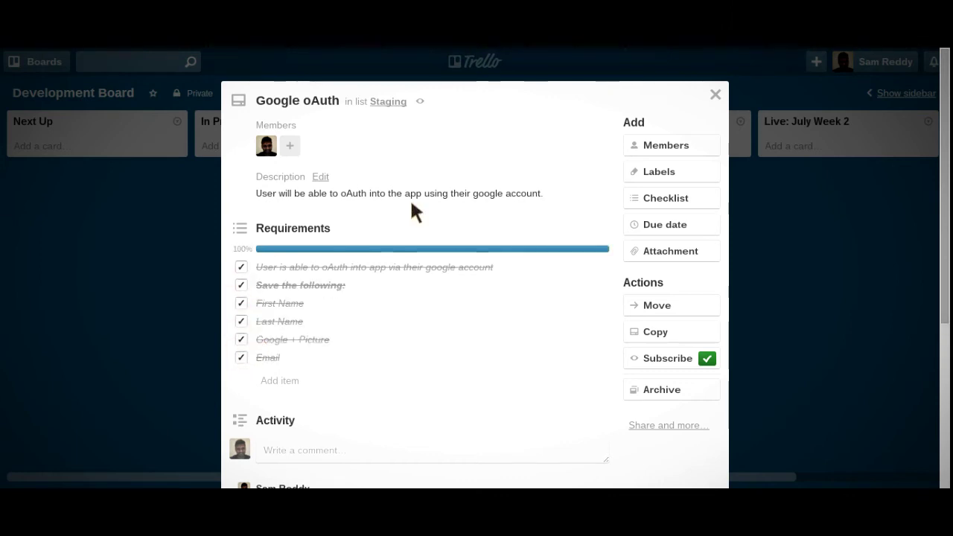
pyautogui.click(810, 268)
# Review the Requirements checklist on the Google oAuth card in Staging.
pyautogui.click(422, 151)
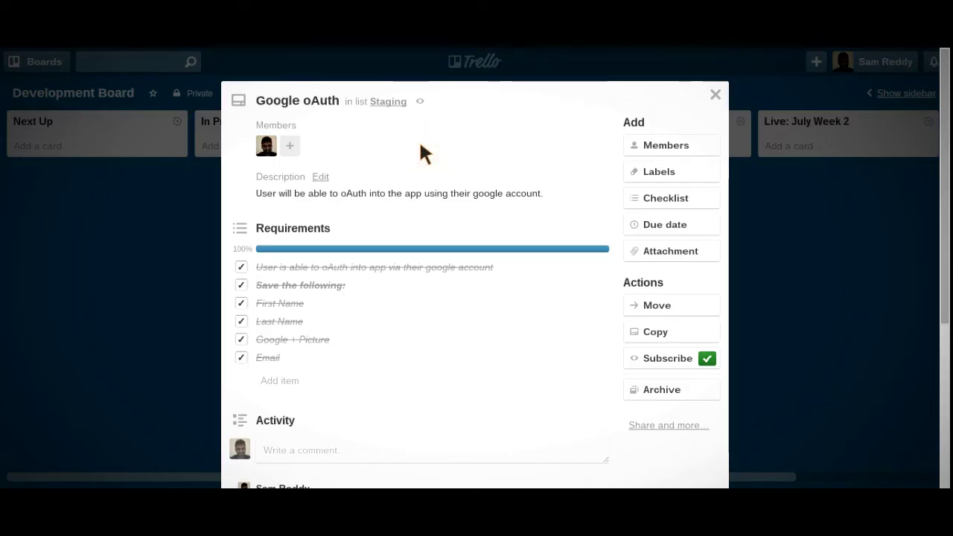
pyautogui.scroll(-1, 396, 192)
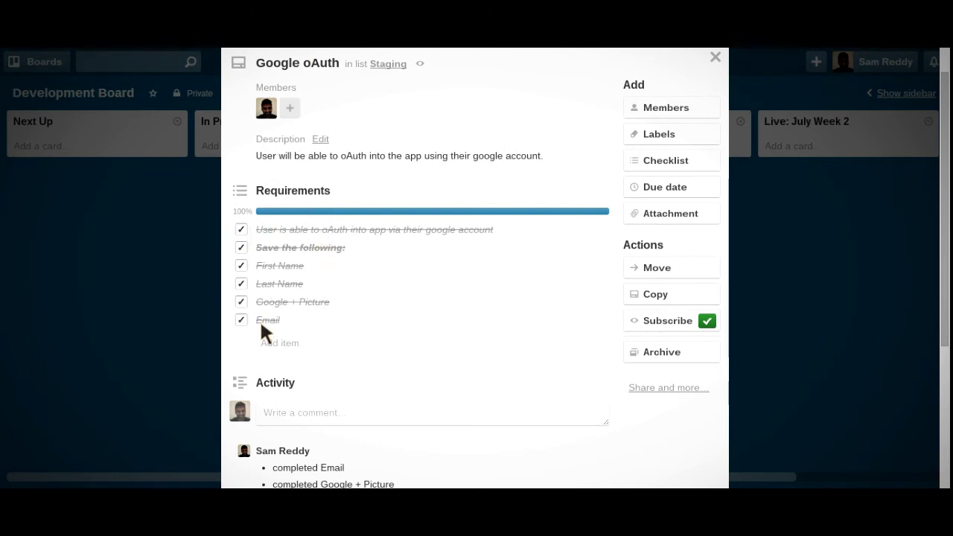
pyautogui.click(130, 346)
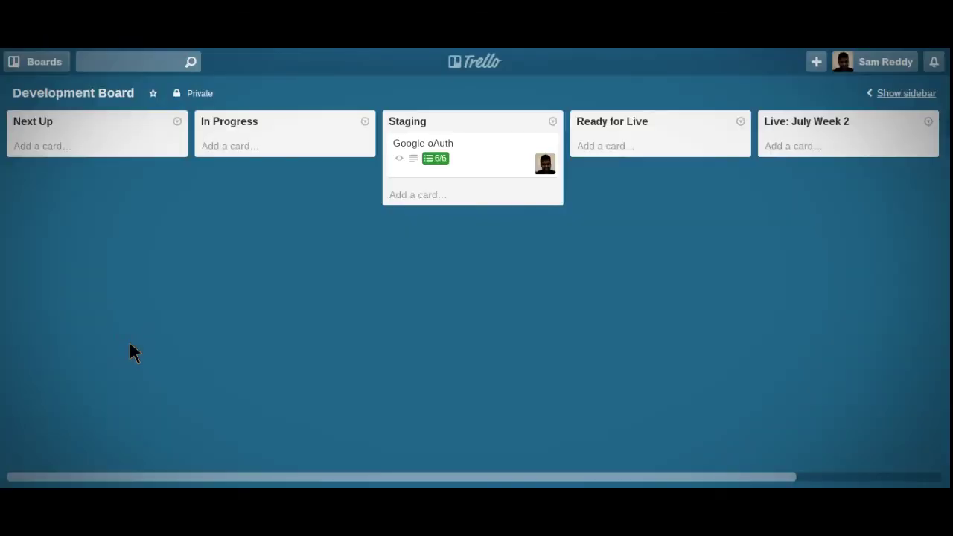
pyautogui.click(454, 165)
pyautogui.click(798, 182)
# Return the Google oAuth card to In Progress and post the comment "hey go check this out...." on it.
pyautogui.moveTo(451, 143); pyautogui.dragTo(285, 146)
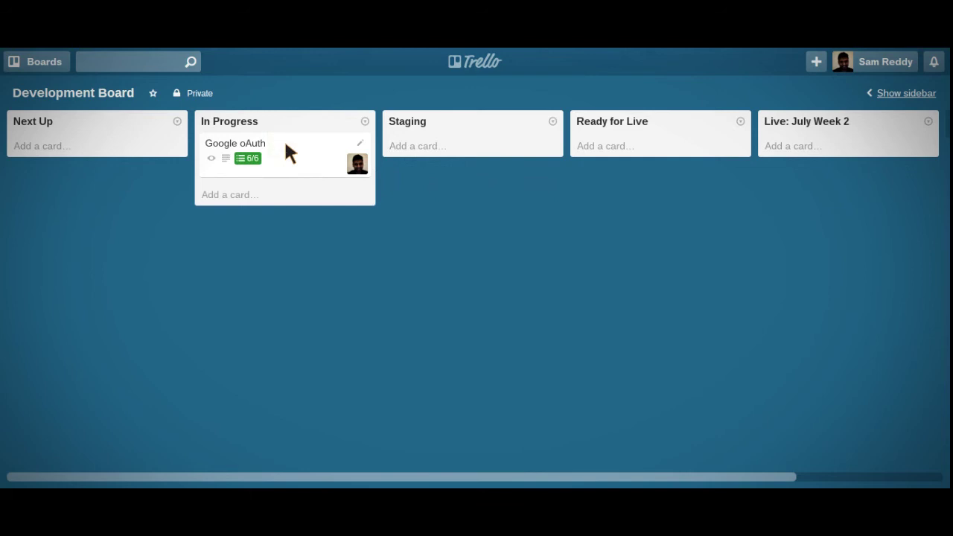
pyautogui.click(285, 144)
pyautogui.scroll(-3, 287, 194)
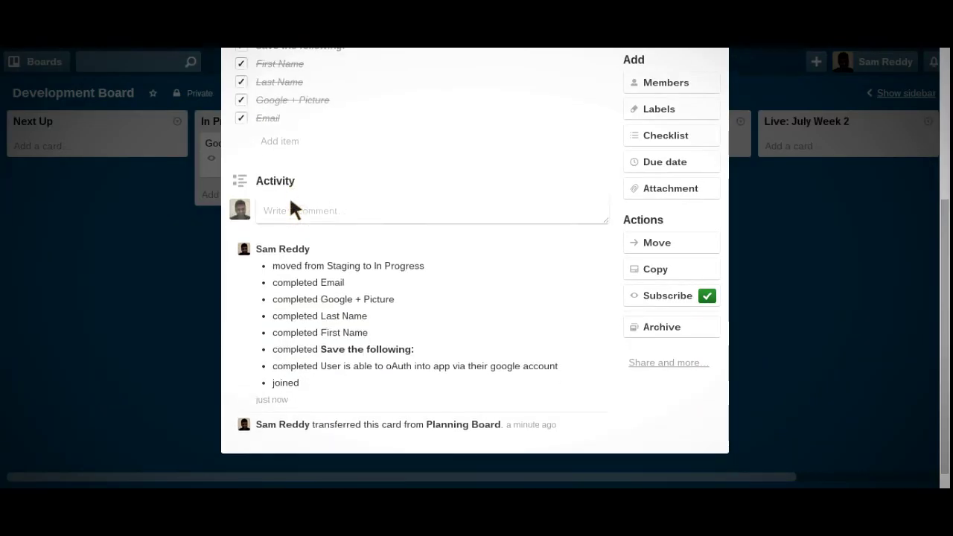
pyautogui.click(282, 228)
pyautogui.write('hey go check this out....')
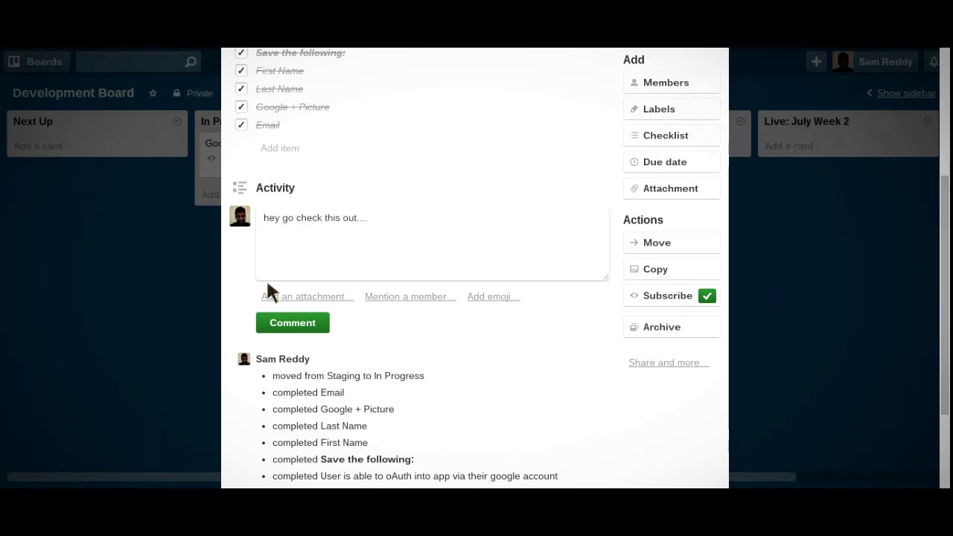
pyautogui.click(270, 322)
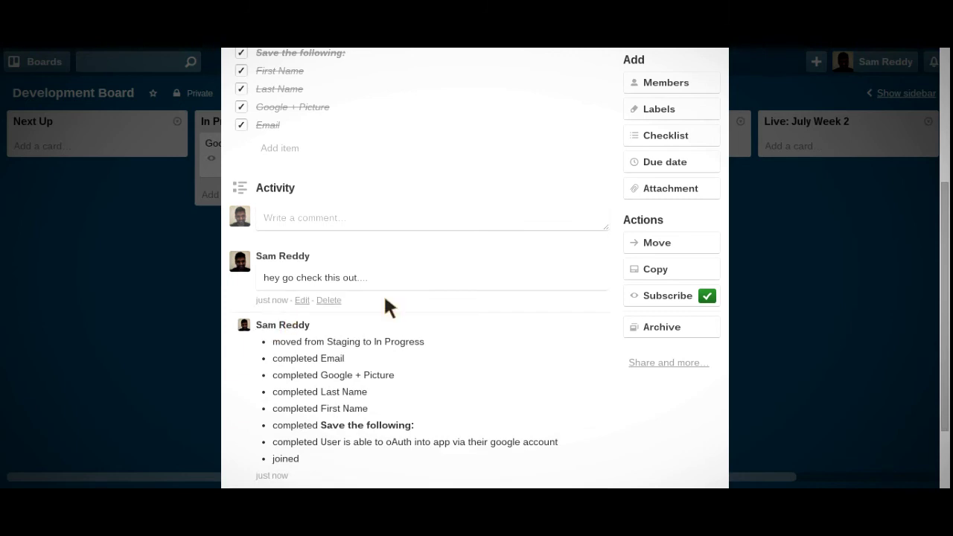
pyautogui.scroll(1, 525, 209)
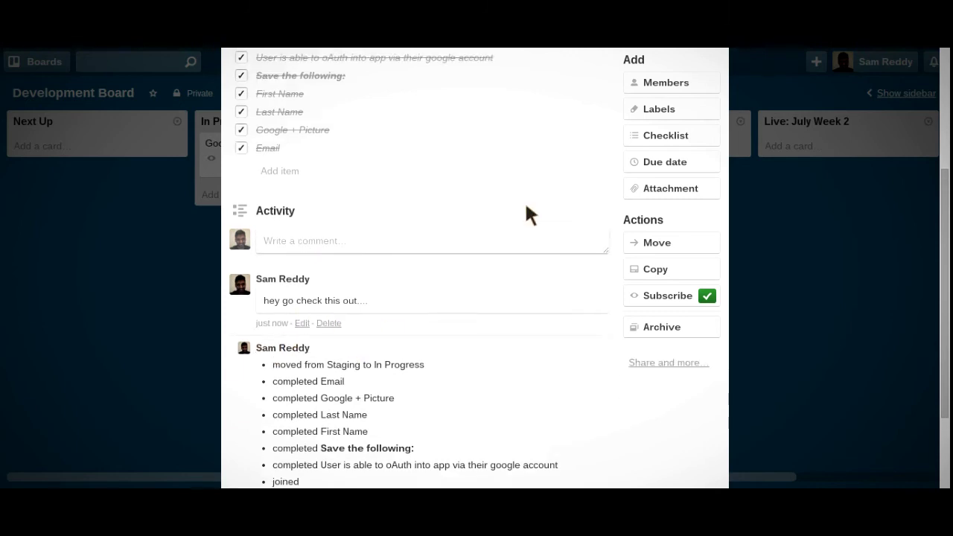
pyautogui.scroll(5, 526, 215)
pyautogui.click(714, 94)
# Move the Google oAuth card from In Progress to Staging and on to Ready for Live.
pyautogui.moveTo(245, 155); pyautogui.dragTo(383, 150)
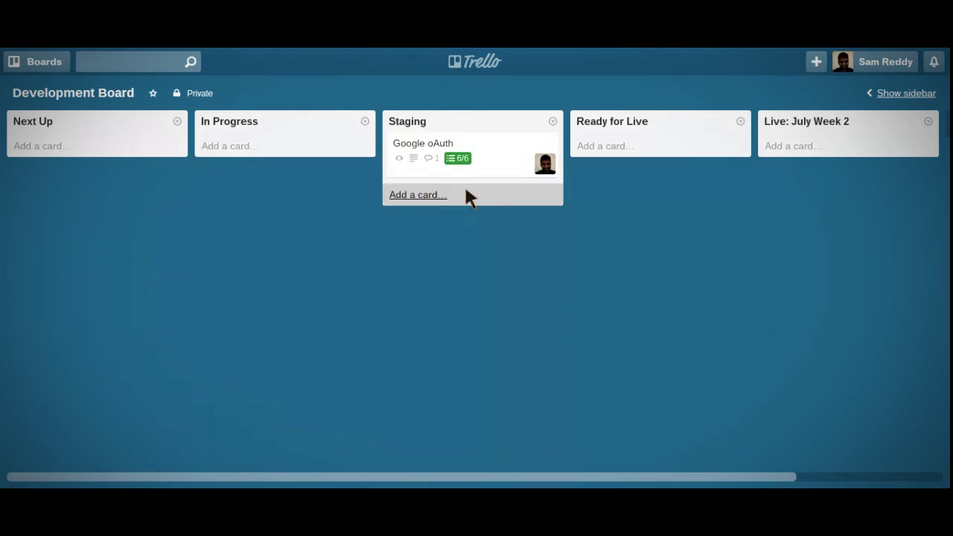
pyautogui.moveTo(484, 170); pyautogui.dragTo(688, 168)
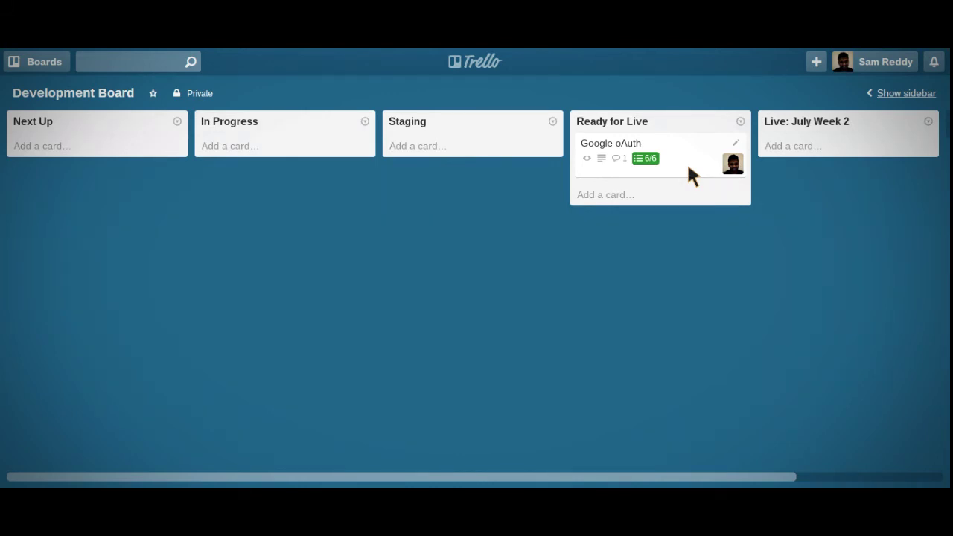
# Move the Google oAuth card from Ready for Live to the Live: July Week 2 list.
pyautogui.moveTo(687, 169); pyautogui.dragTo(848, 169)
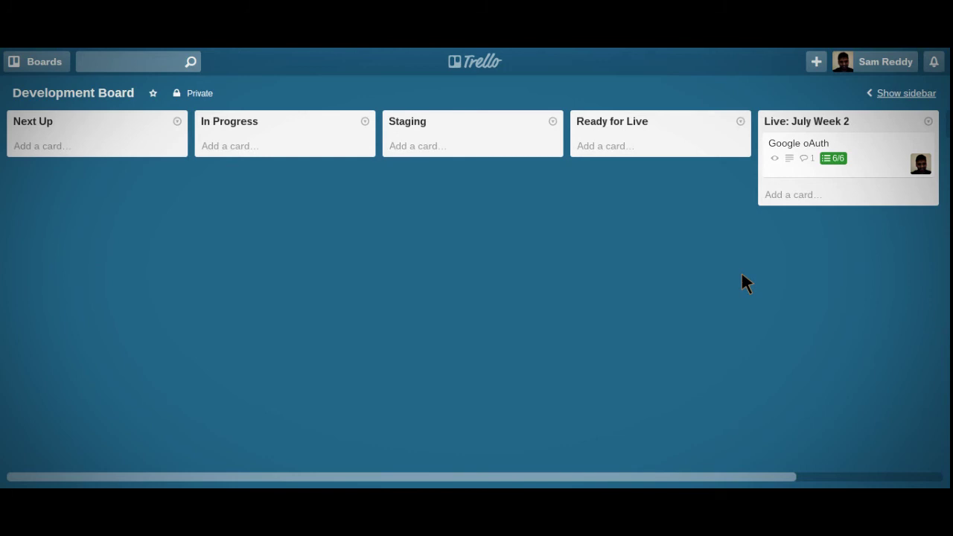
# Add a list named Design to the Planning Board and place it between Spec and Review.
pyautogui.click(51, 63)
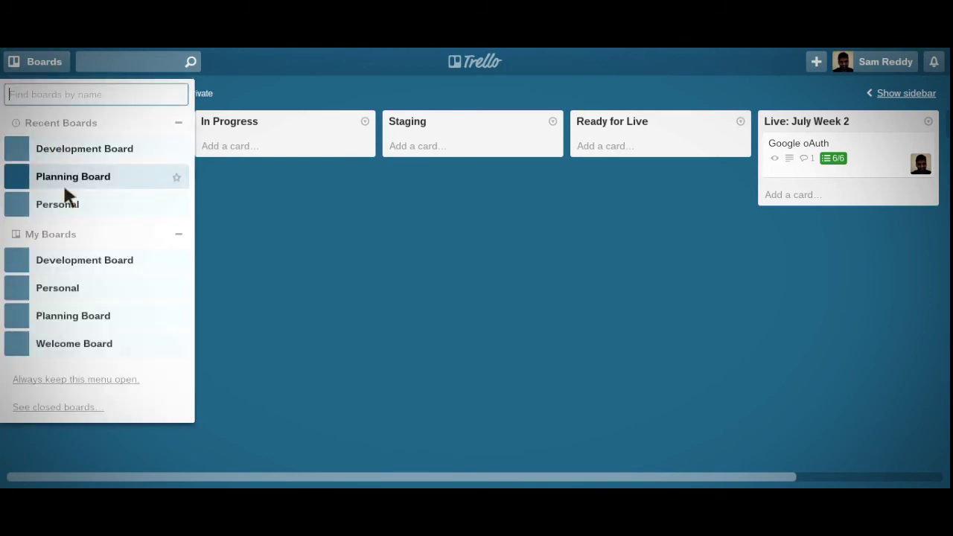
pyautogui.click(80, 169)
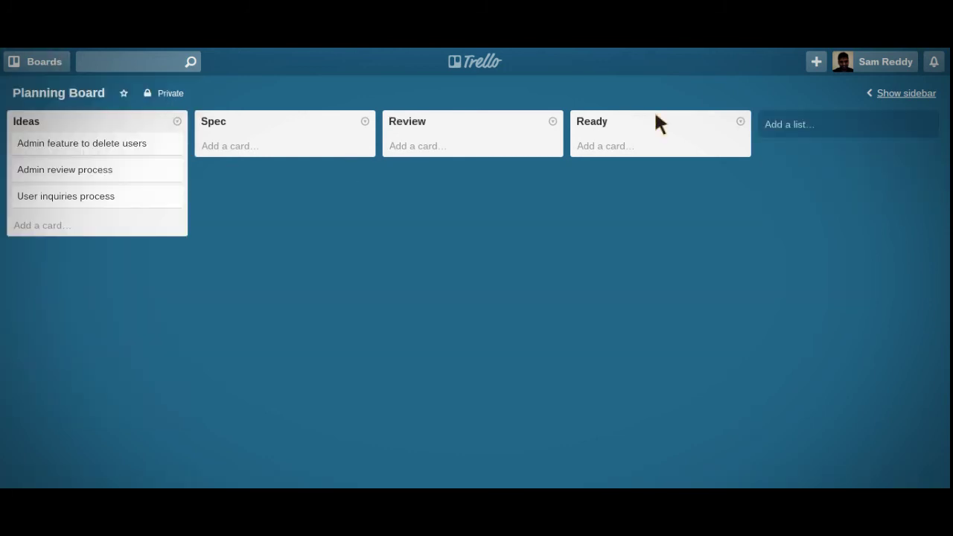
pyautogui.click(791, 124)
pyautogui.write('Desi')
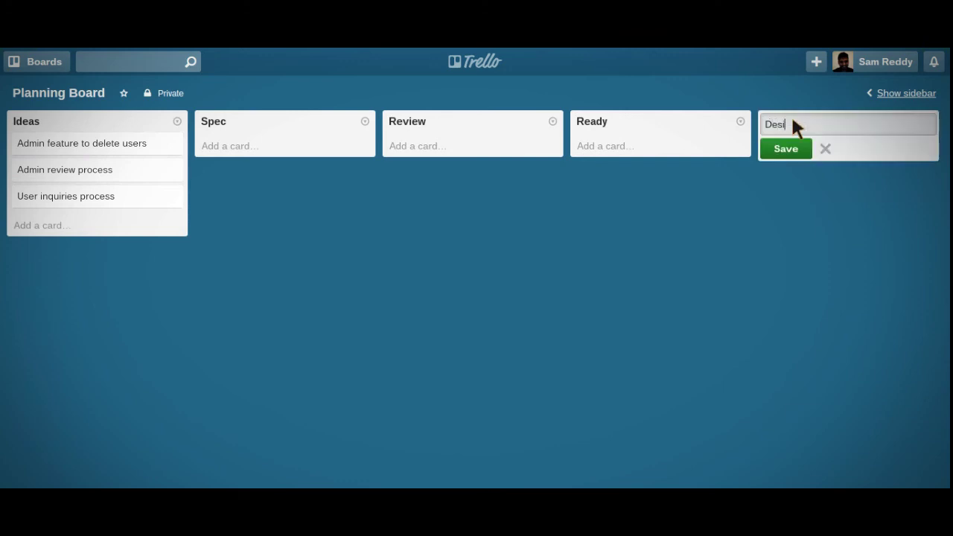
pyautogui.write('gn')
pyautogui.press('Return')
pyautogui.moveTo(793, 123); pyautogui.dragTo(405, 127)
pyautogui.moveTo(641, 130); pyautogui.dragTo(456, 121)
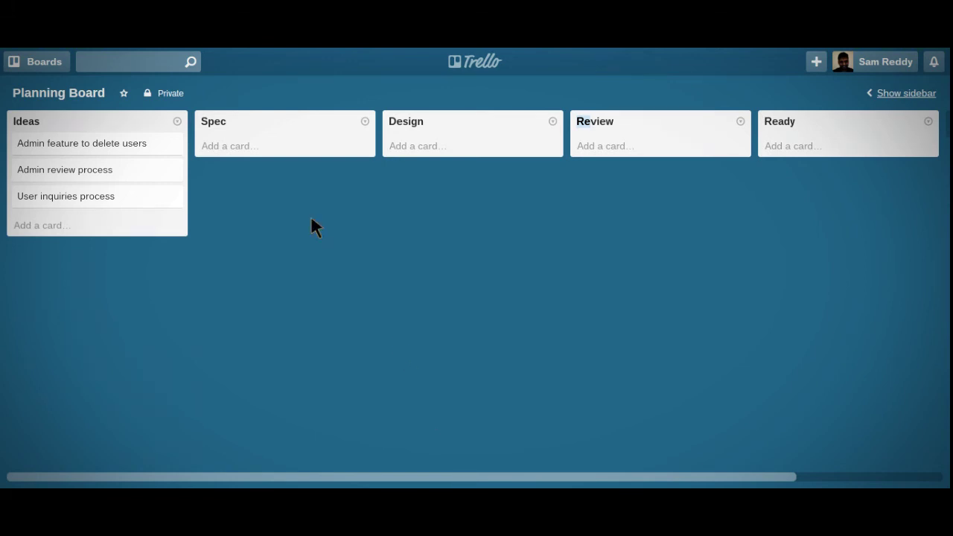
# Switch to the Personal board and view the details of the Guest Blog for ReddySetGo card.
pyautogui.click(50, 66)
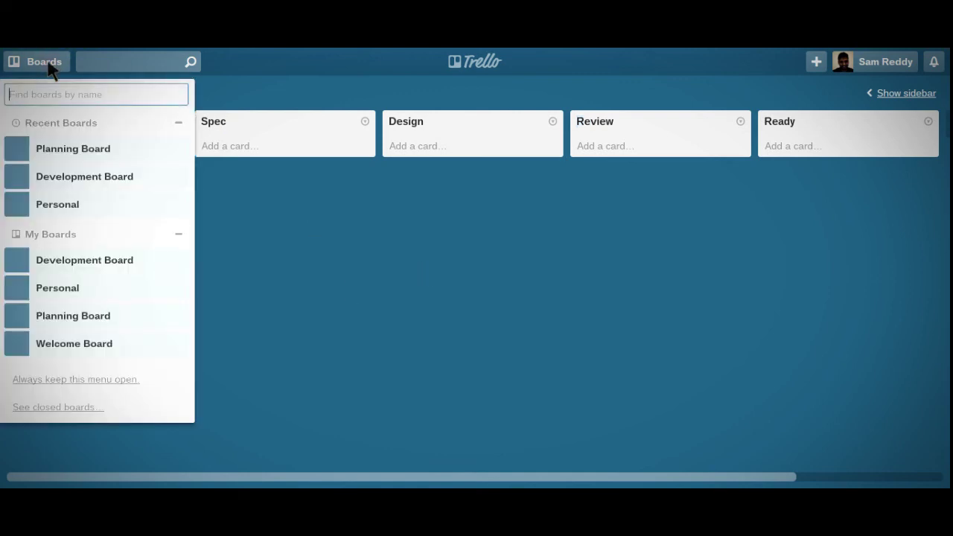
pyautogui.click(59, 209)
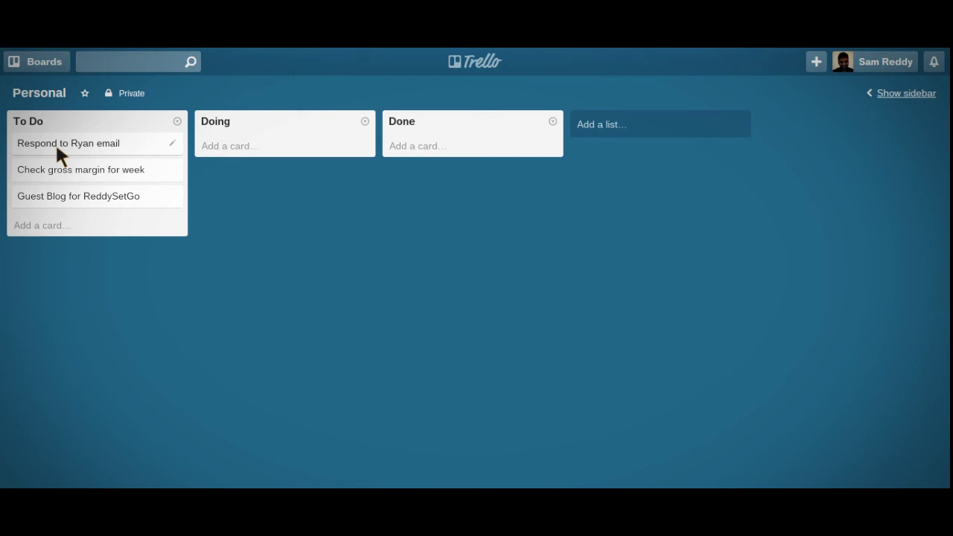
pyautogui.click(56, 198)
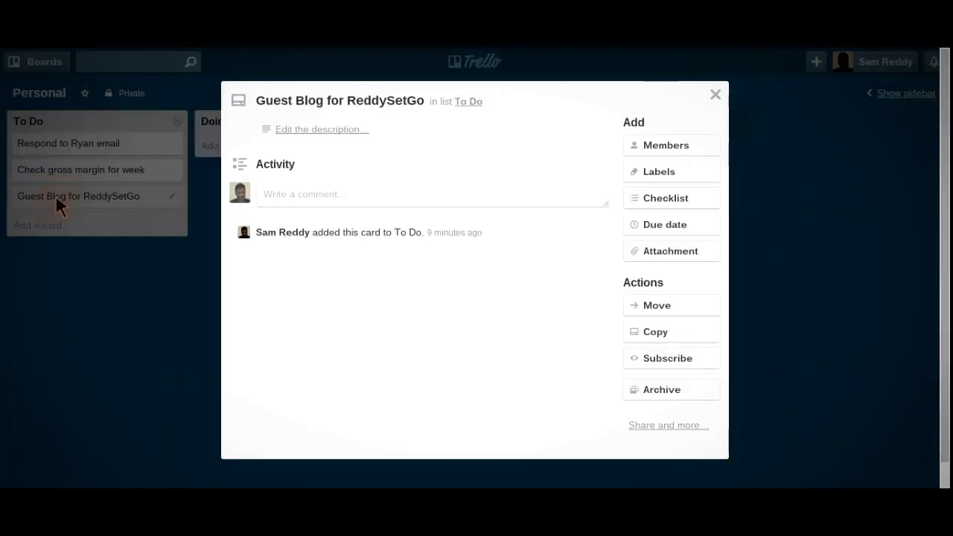
pyautogui.click(714, 95)
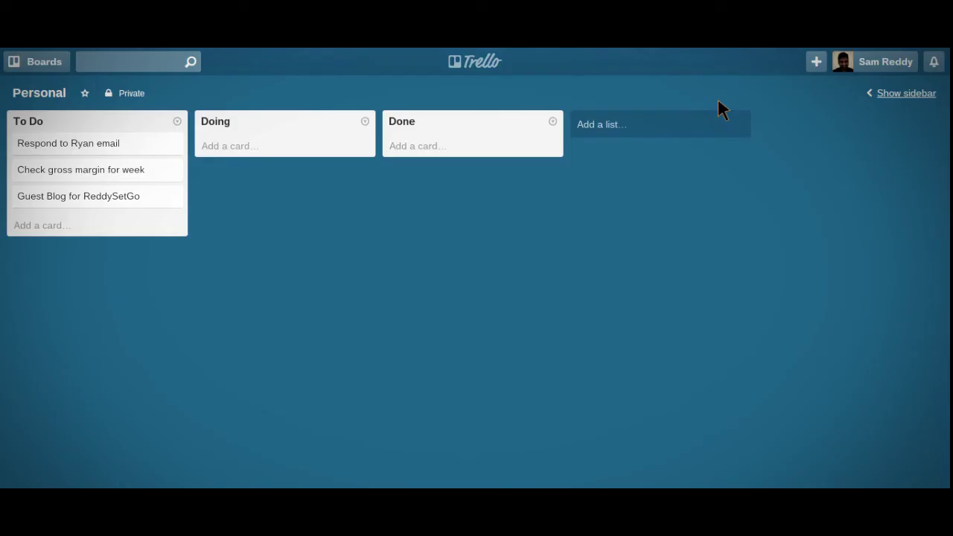
# Add a card titled "Make Trello Video for Youtube" to To Do and move it to Doing.
pyautogui.click(46, 235)
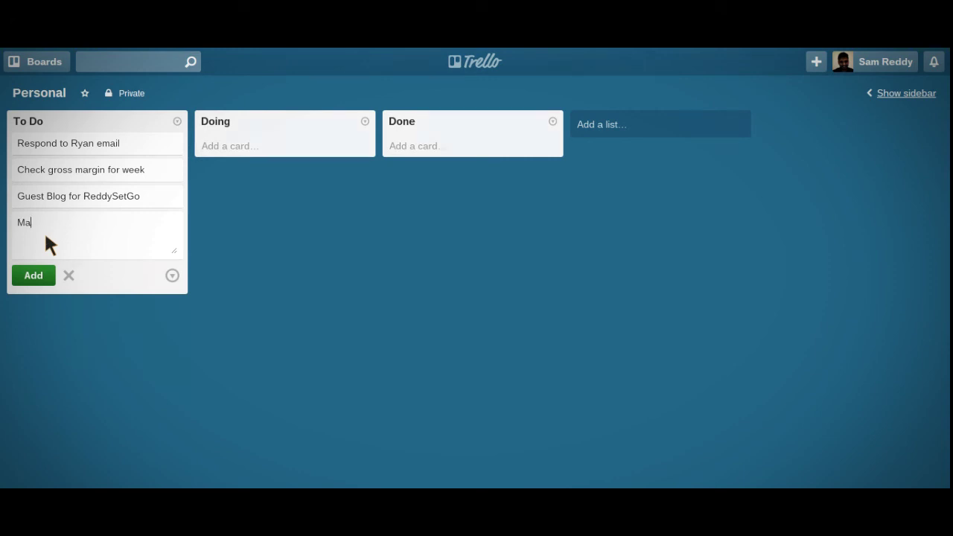
pyautogui.write('Make Trello Video for Youtube')
pyautogui.press('Return')
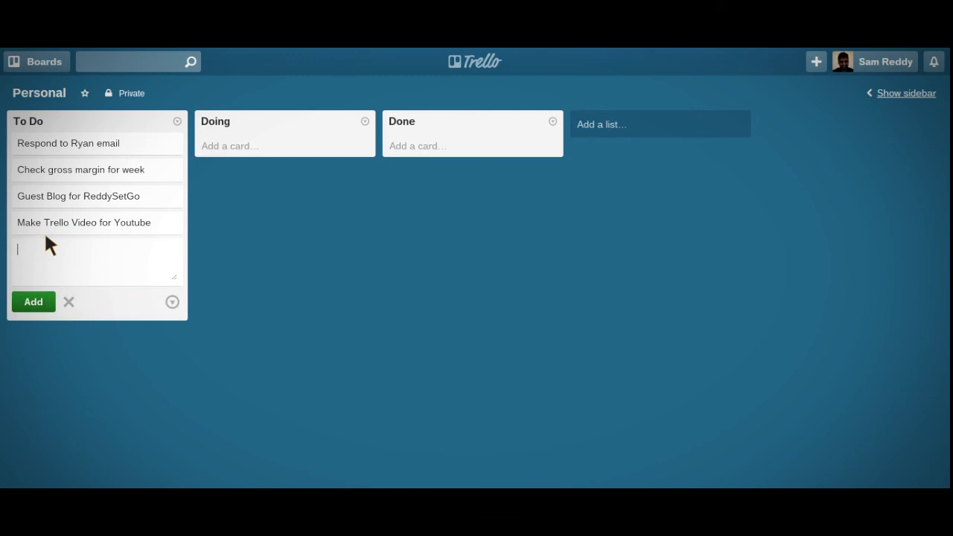
pyautogui.moveTo(44, 223); pyautogui.dragTo(201, 154)
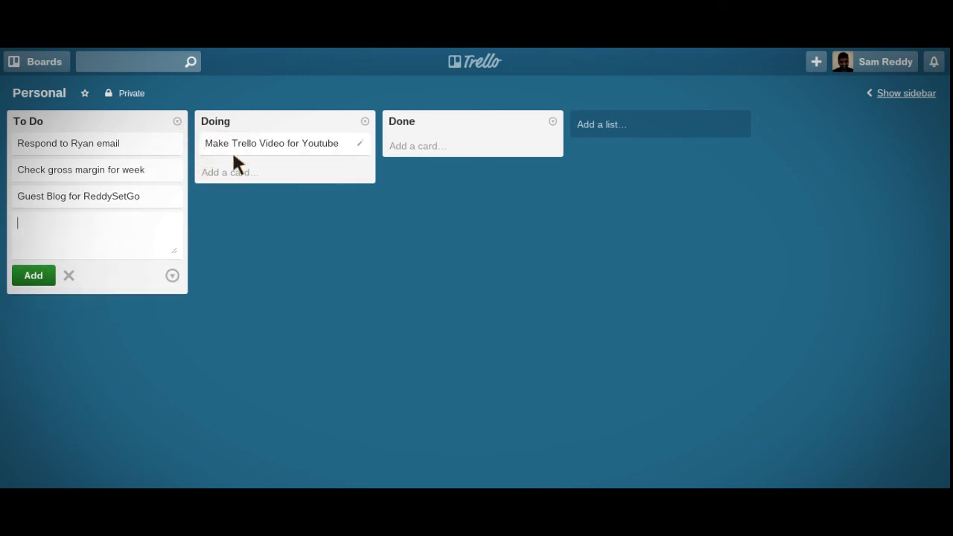
# Examine the attachment sources offered for the Make Trello Video for Youtube card.
pyautogui.click(275, 145)
pyautogui.click(653, 253)
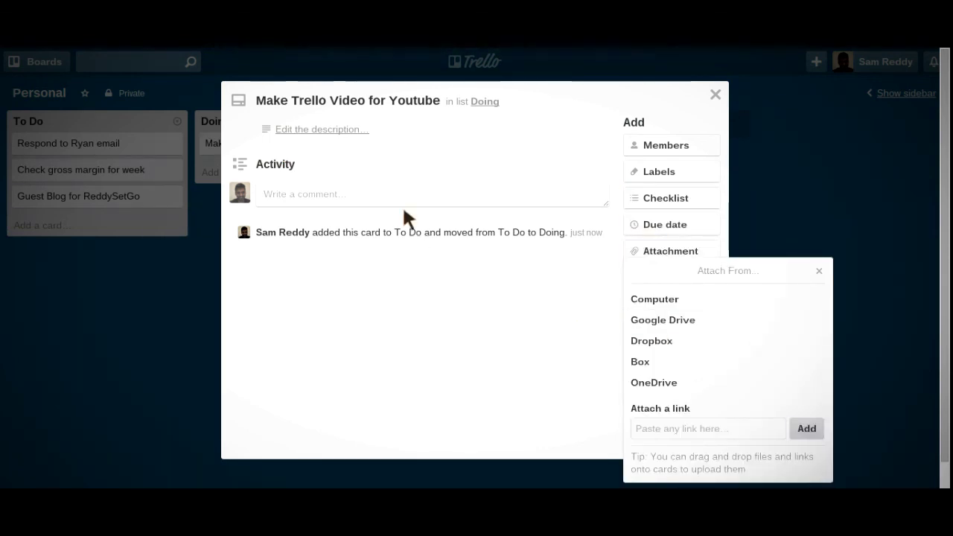
pyautogui.click(402, 165)
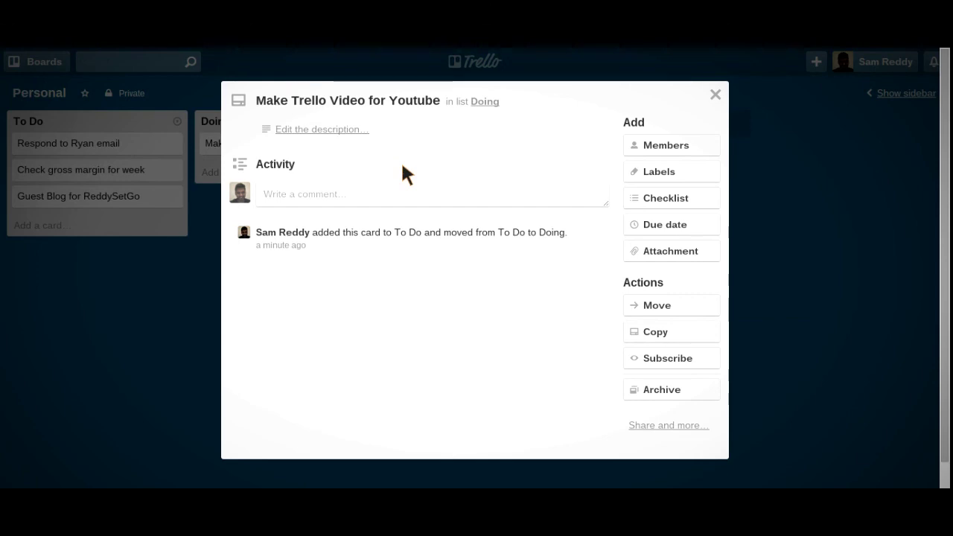
pyautogui.click(128, 325)
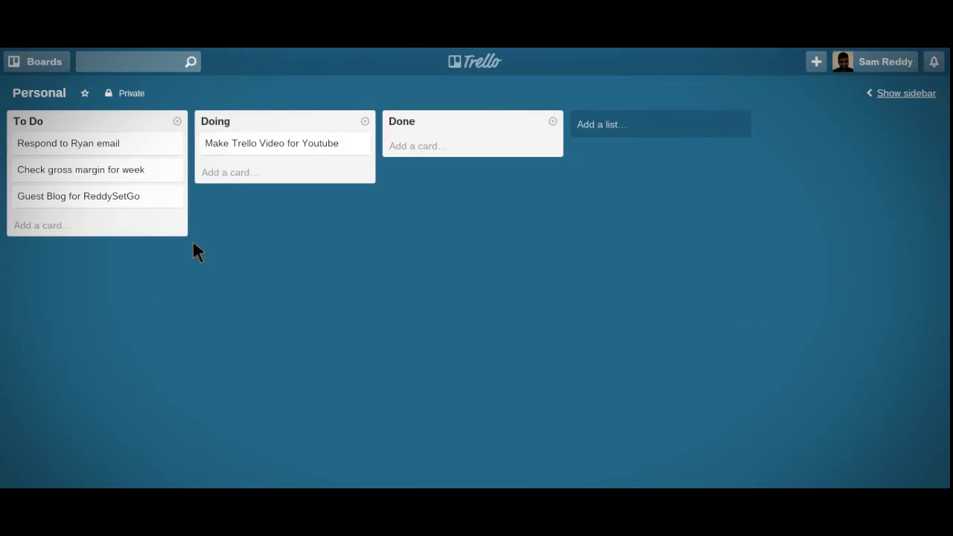
# Move the Make Trello Video for Youtube card from Doing to Done and archive it.
pyautogui.moveTo(235, 141); pyautogui.dragTo(439, 145)
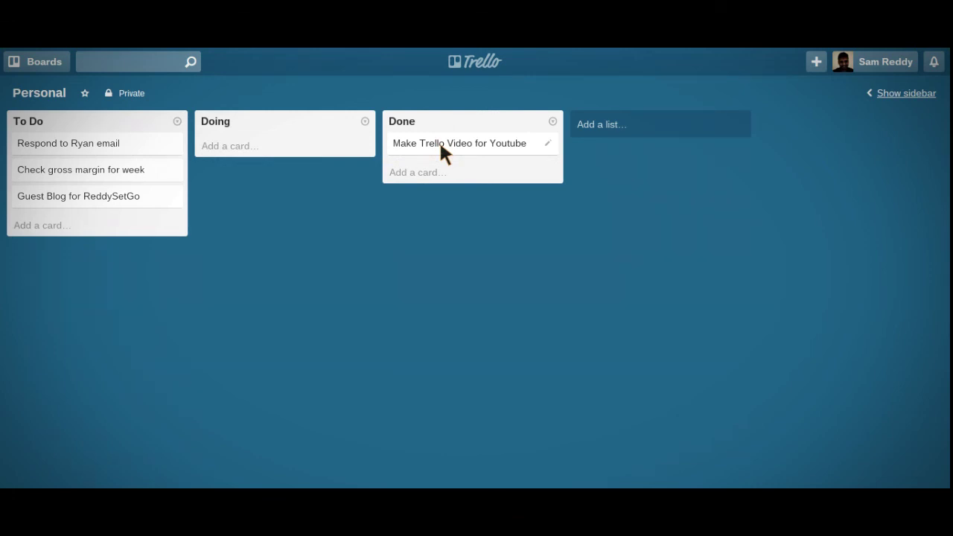
pyautogui.click(440, 146)
pyautogui.click(686, 386)
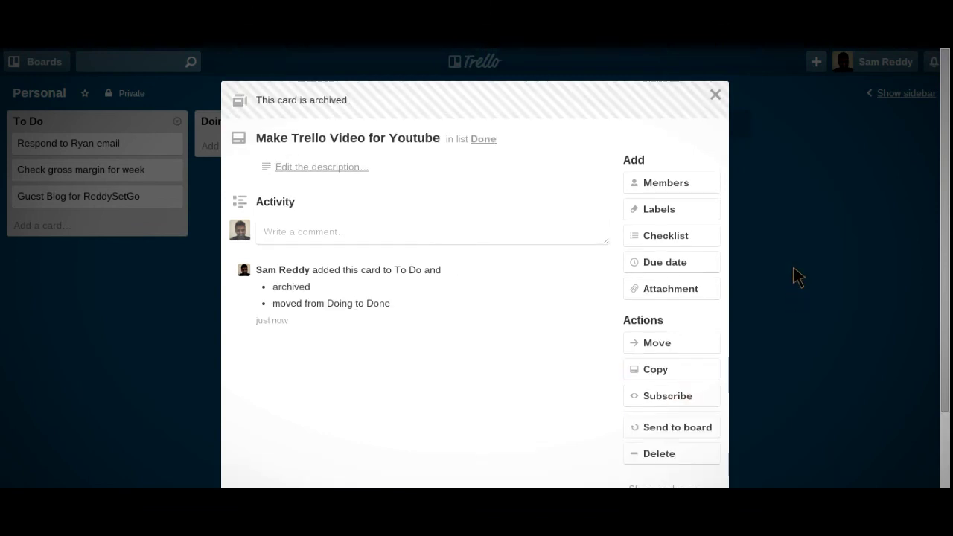
pyautogui.click(714, 94)
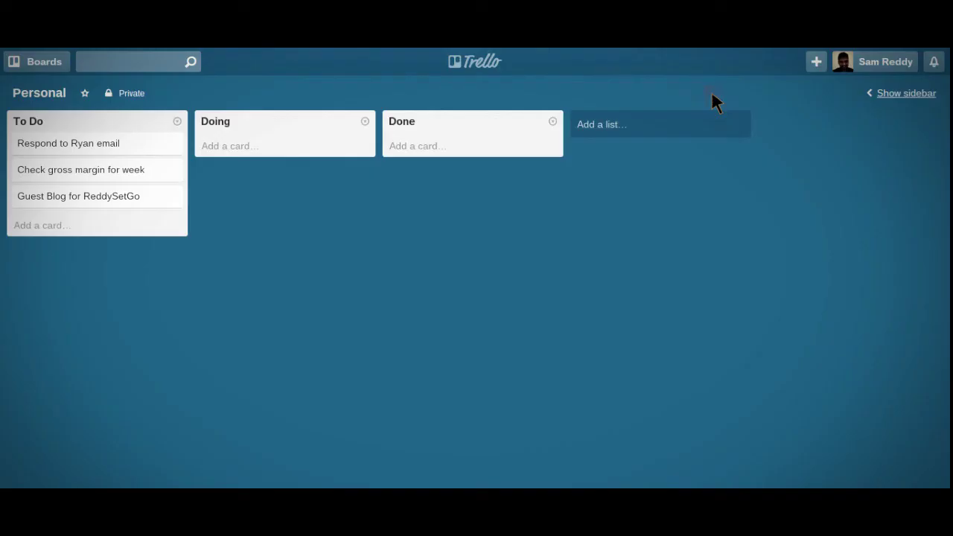
# Search for "Trello" and view the archived Make Trello Video for Youtube card.
pyautogui.click(88, 67)
pyautogui.write('Trello')
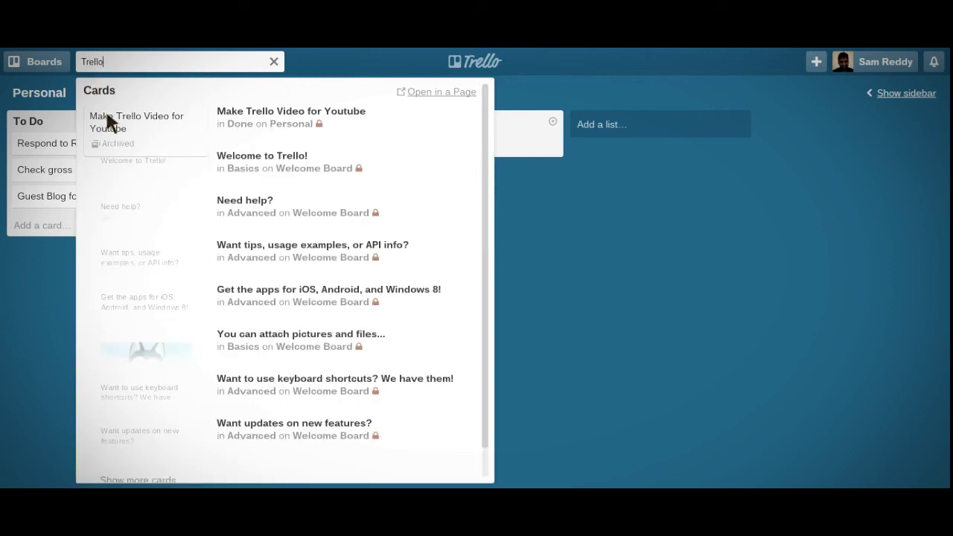
pyautogui.click(108, 127)
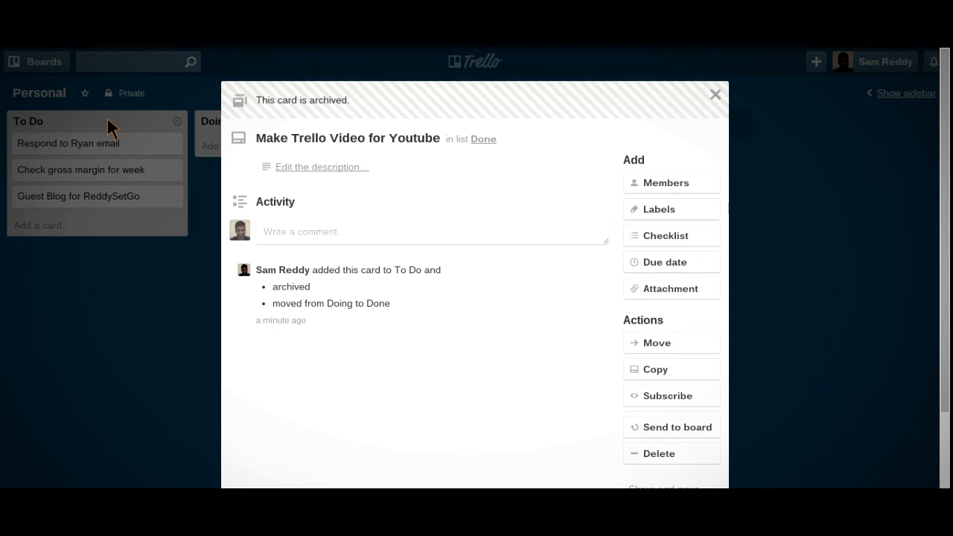
pyautogui.click(128, 267)
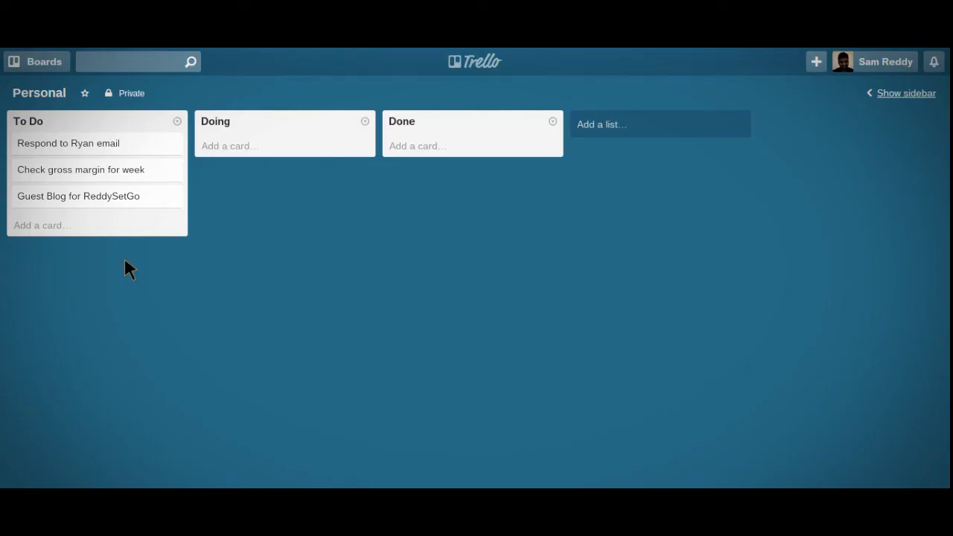